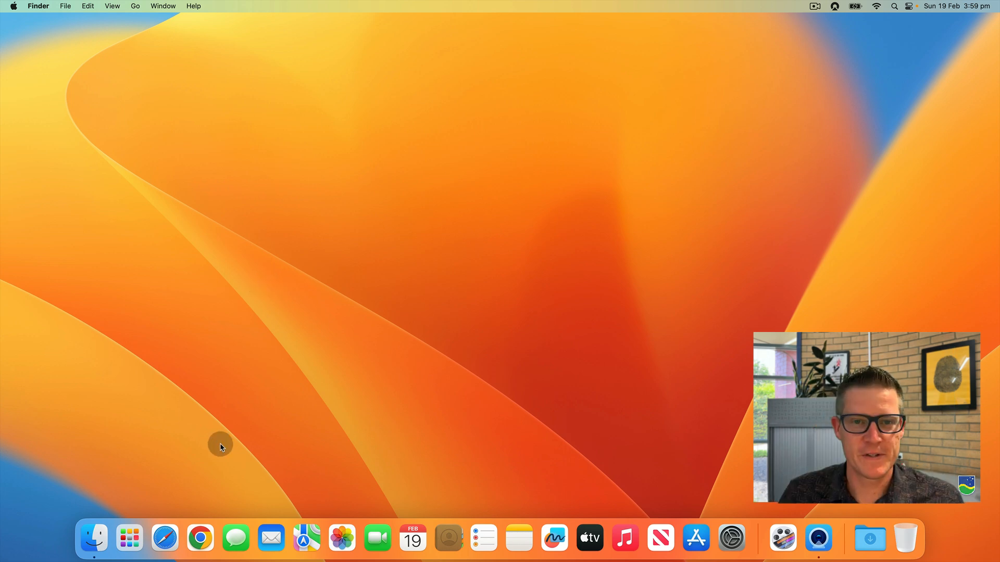
# Step: Download the NAP Locked down browser package in Google Chrome from leongatha.sc/naplanmac
pyautogui.click(200, 538)
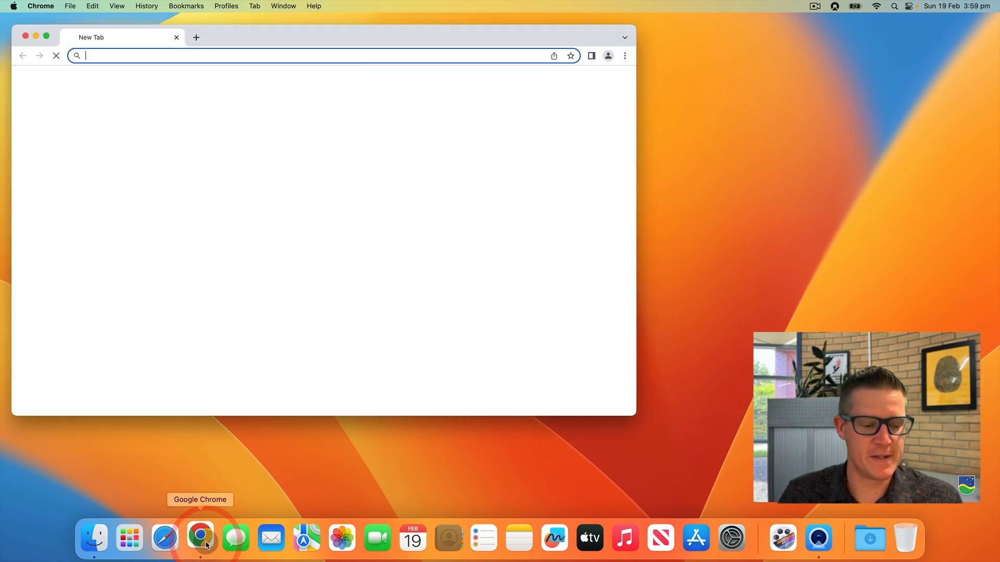
pyautogui.click(165, 58)
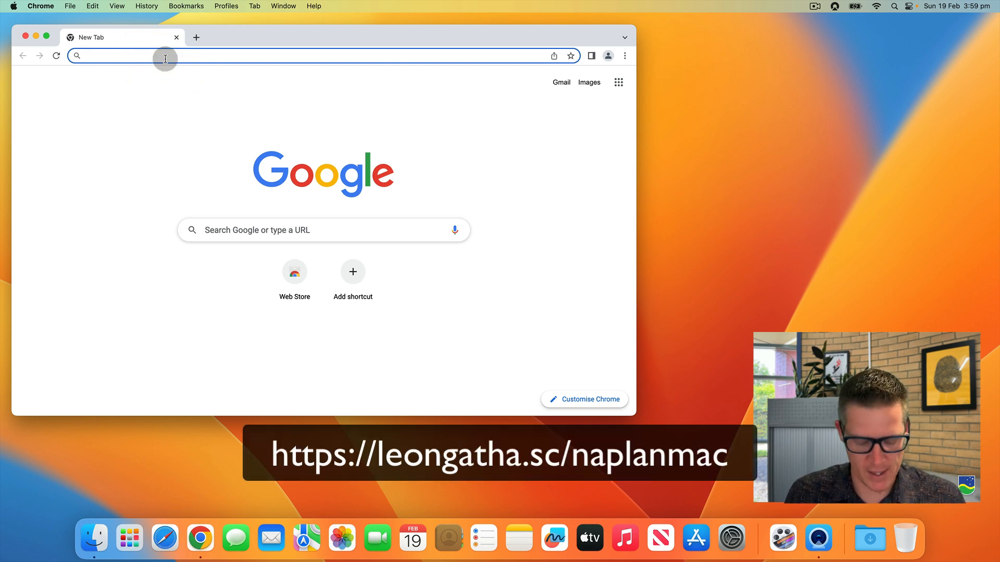
pyautogui.write('le')
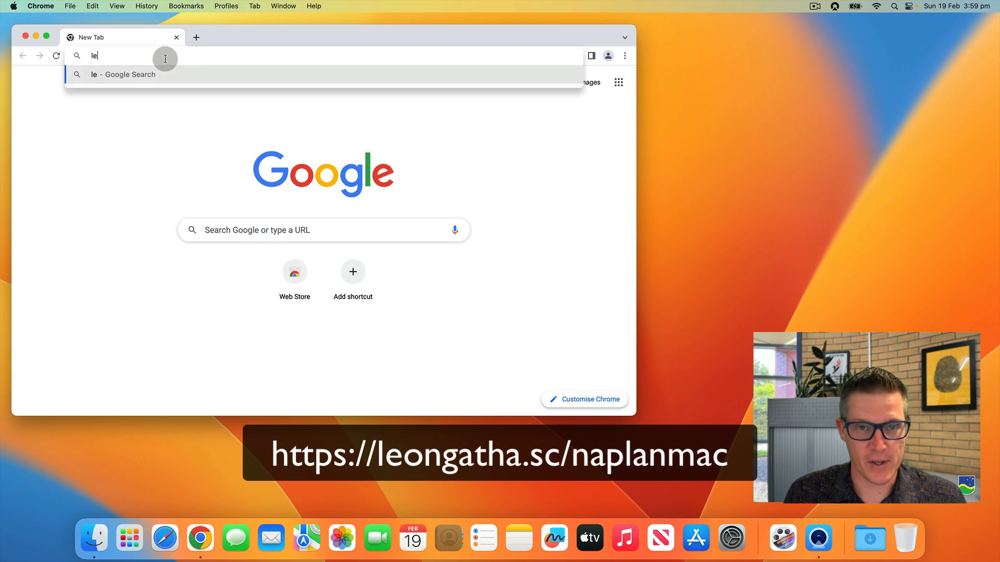
pyautogui.write('ongatha.sc/')
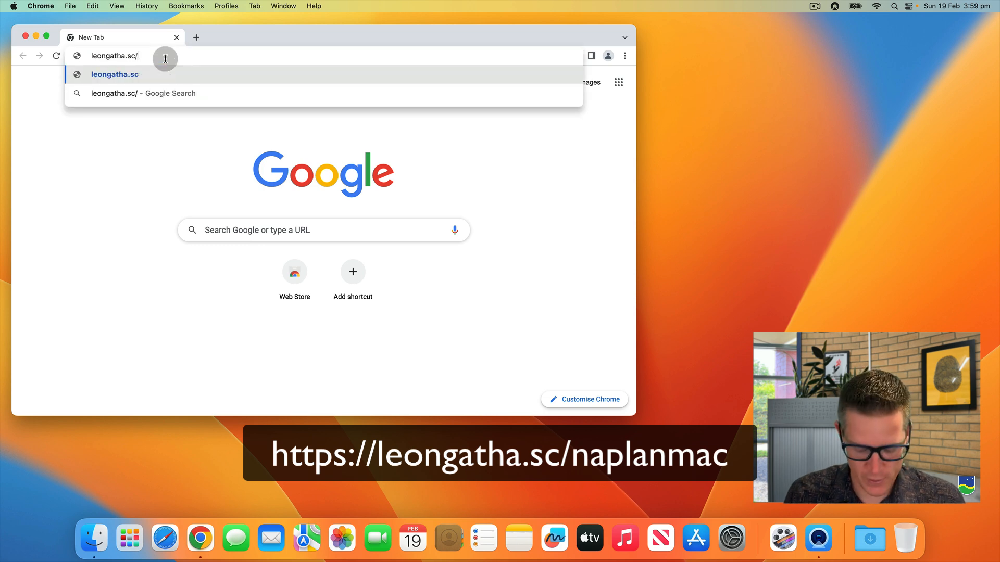
pyautogui.write('naplanmac')
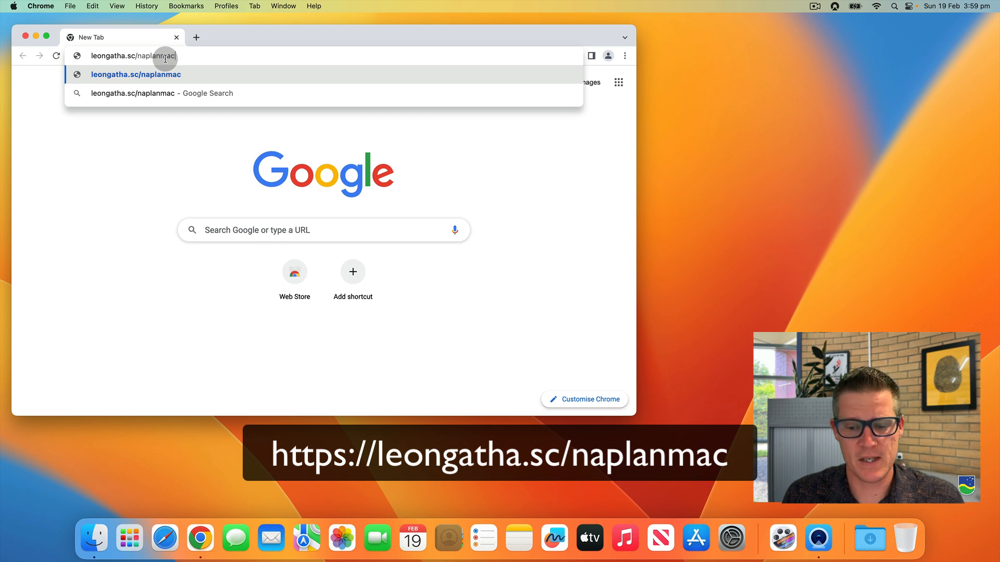
pyautogui.press('Return')
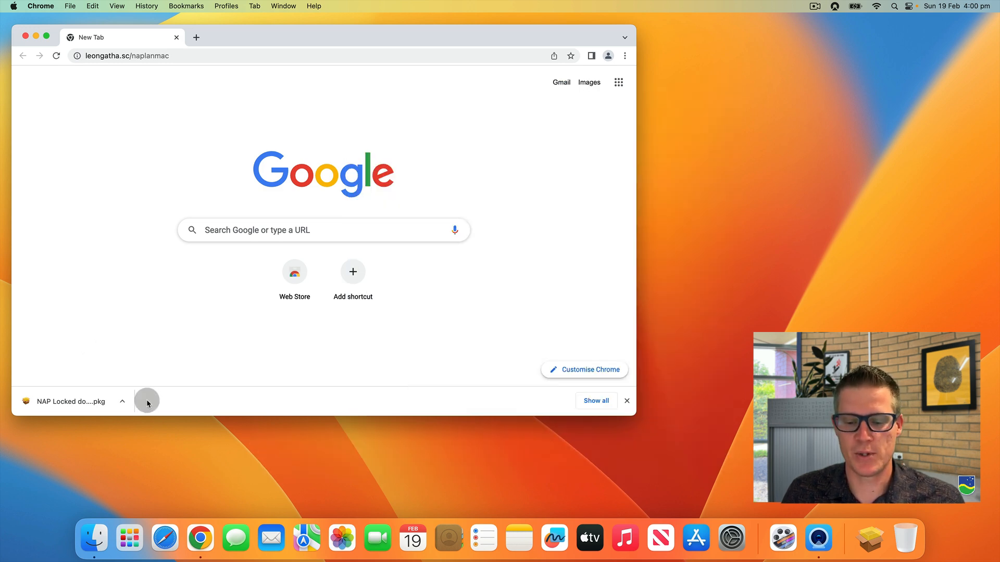
# Step: Show the downloaded NAP Locked down browser package in Finder, launch it and allow its installation check to run
pyautogui.click(122, 401)
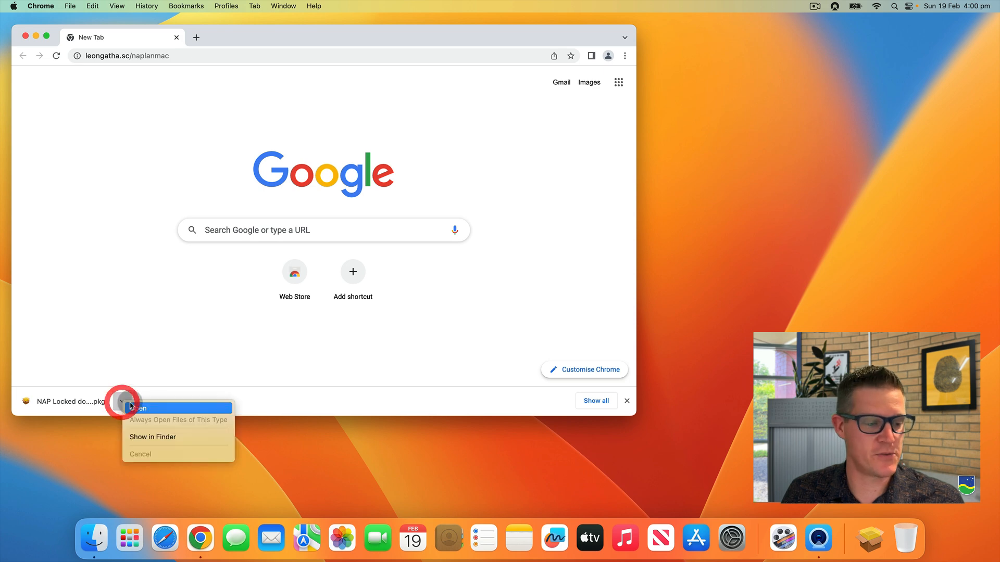
pyautogui.click(158, 438)
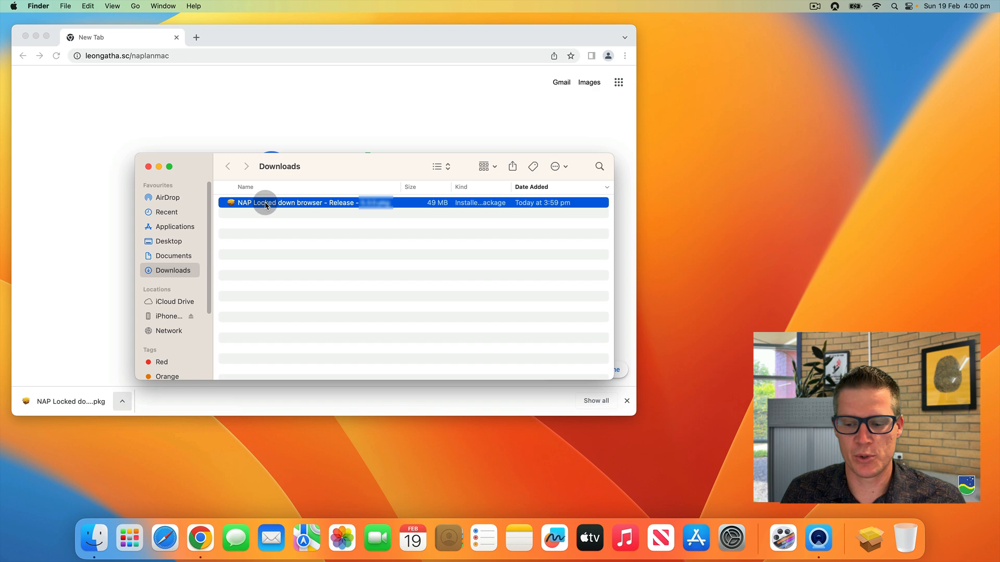
pyautogui.doubleClick(266, 205)
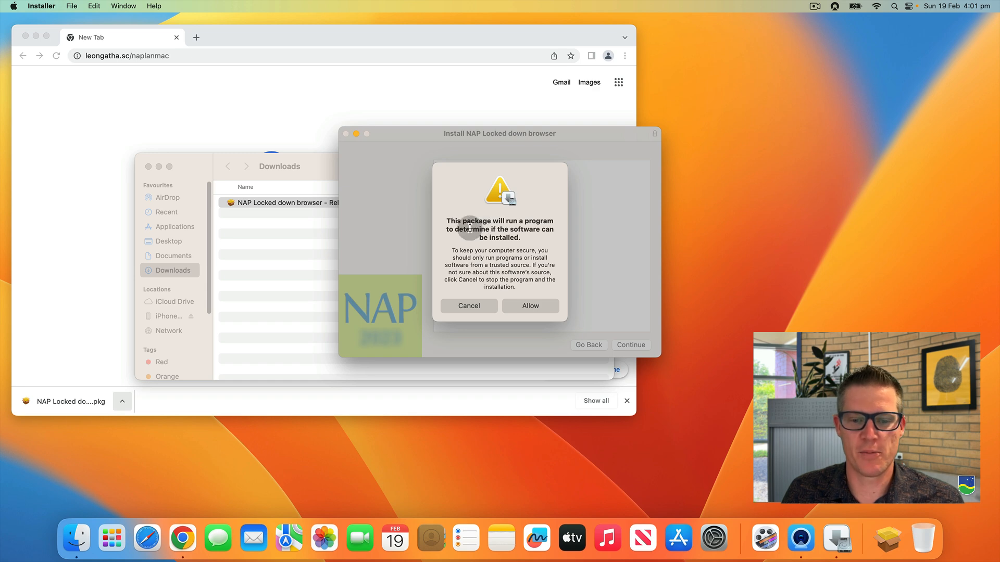
pyautogui.click(553, 310)
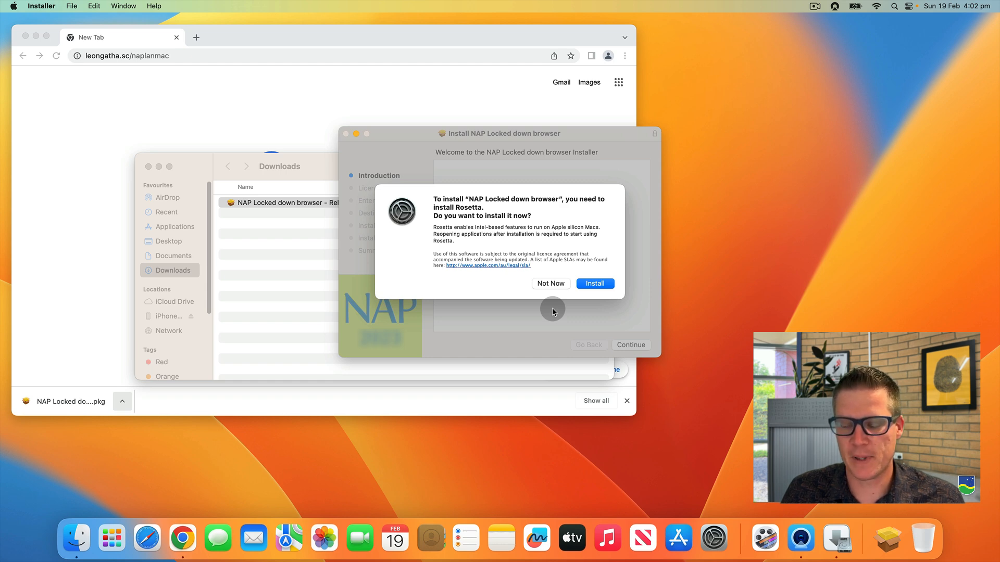
# Step: Agree to install Rosetta and authorise it with the account password
pyautogui.click(593, 284)
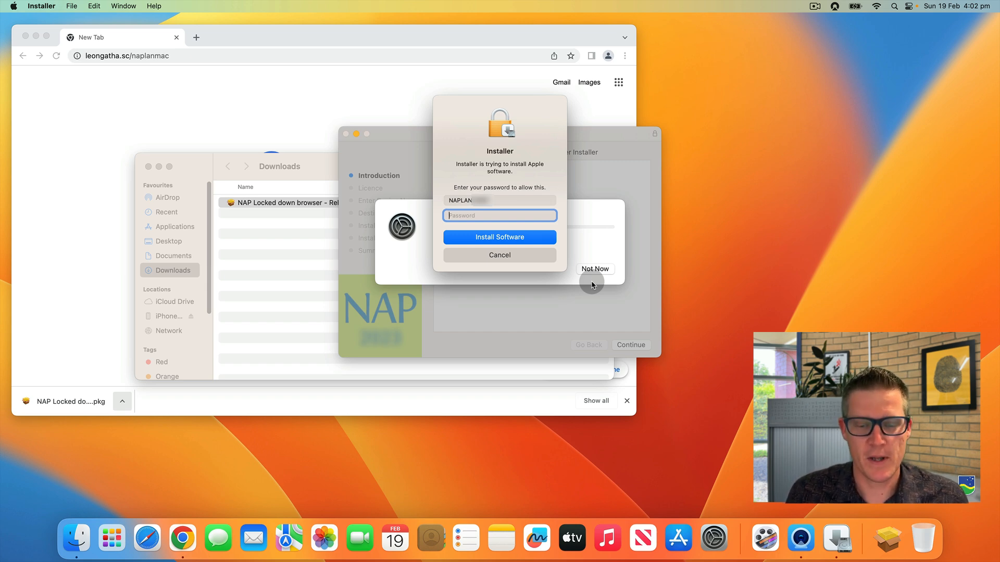
pyautogui.write('••••••••')
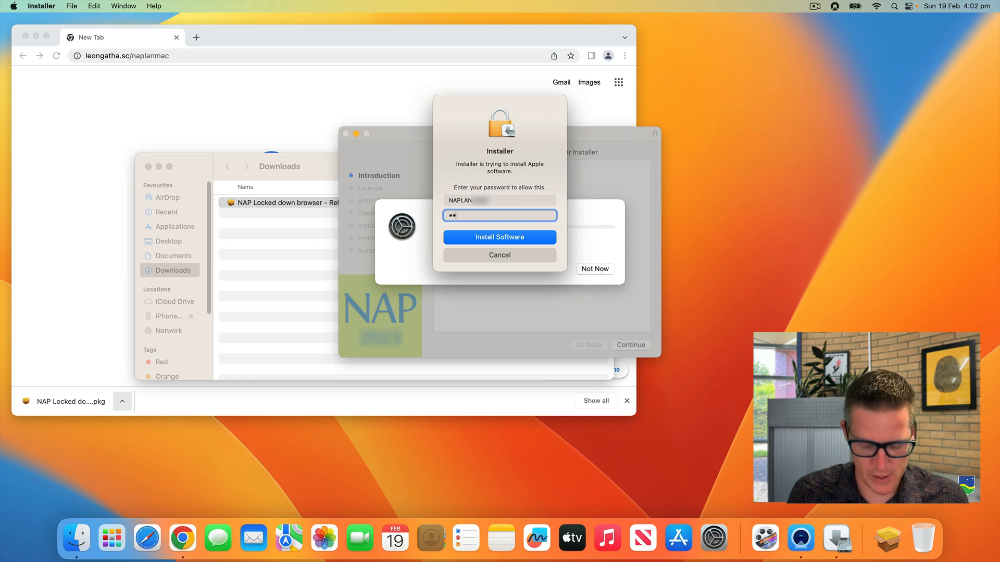
pyautogui.write('••')
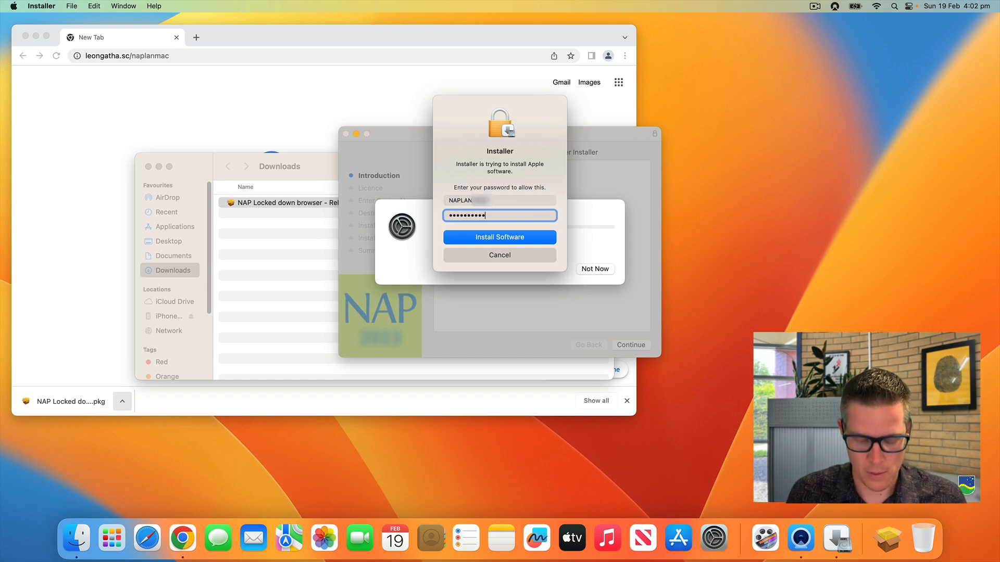
pyautogui.click(543, 241)
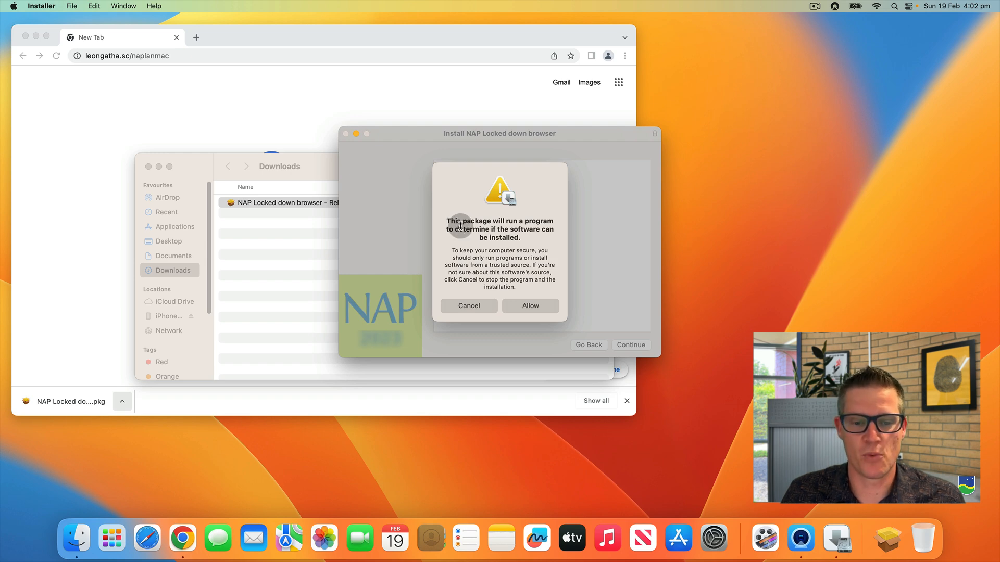
# Step: Allow the package's installation check, proceed past the introduction and agree to the software licence agreement
pyautogui.click(548, 308)
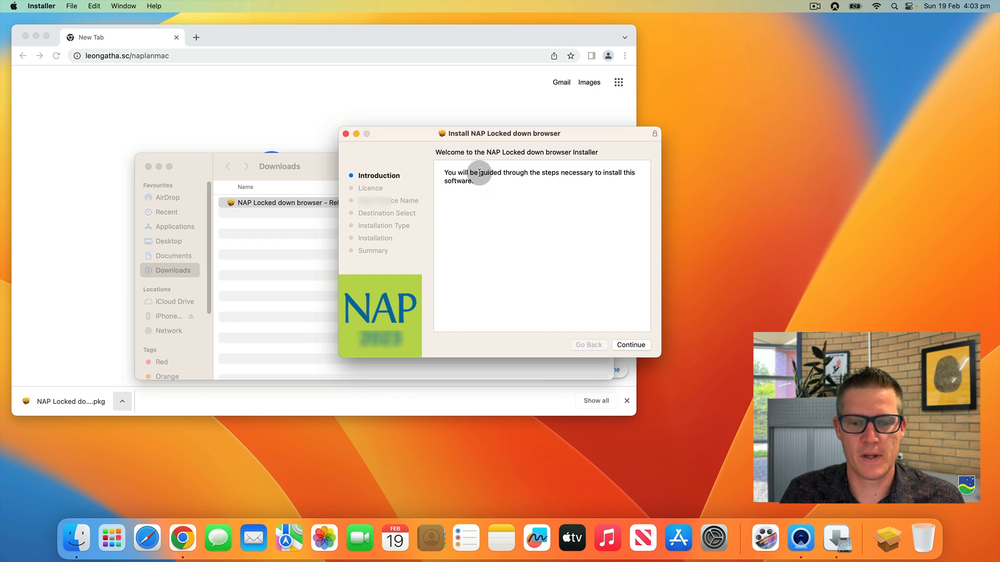
pyautogui.click(513, 173)
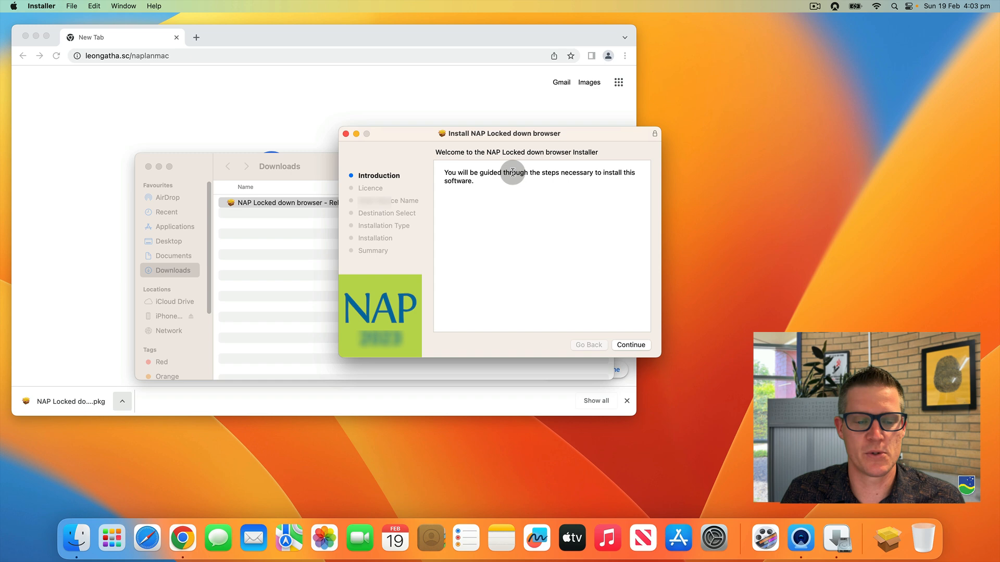
pyautogui.click(647, 348)
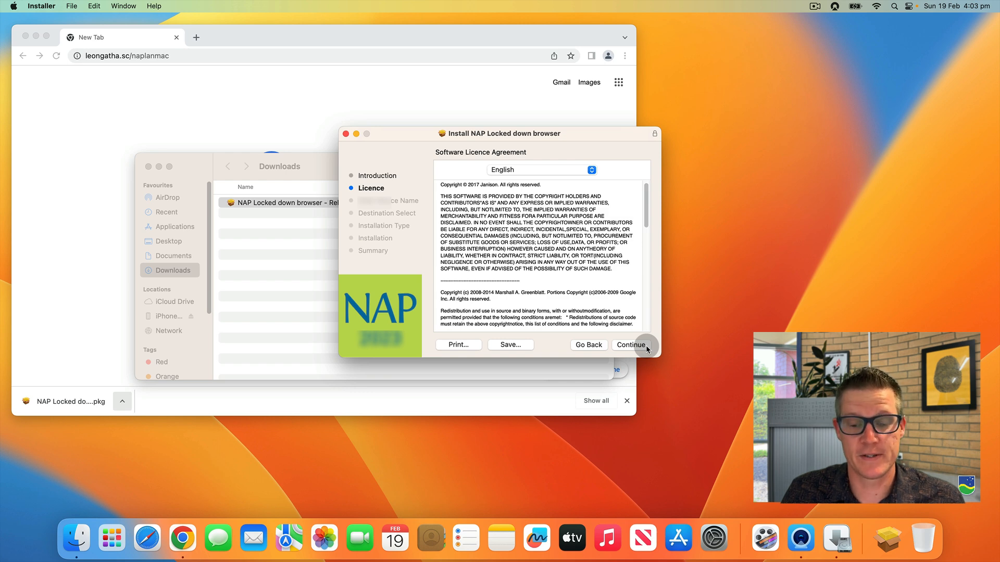
pyautogui.click(647, 348)
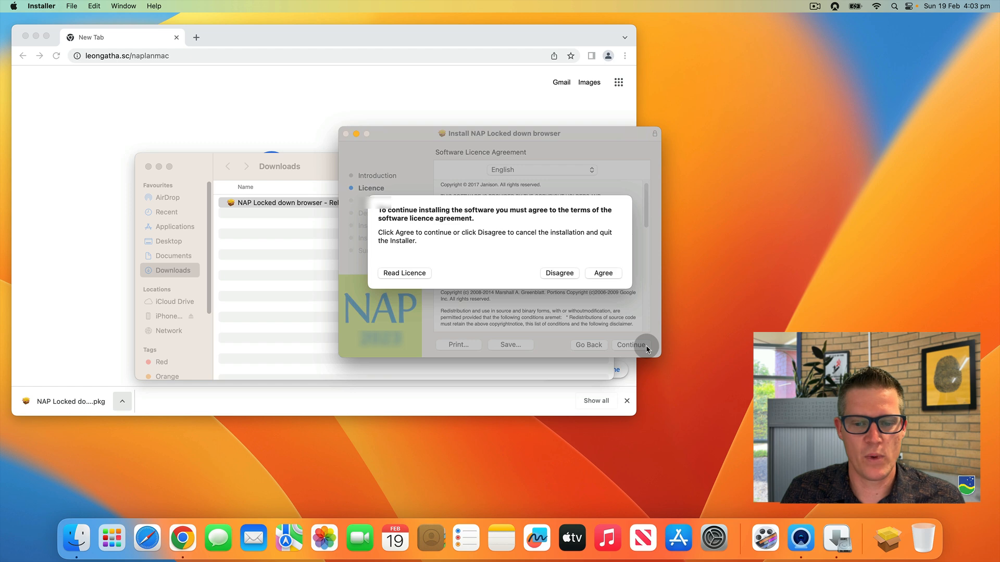
pyautogui.click(611, 276)
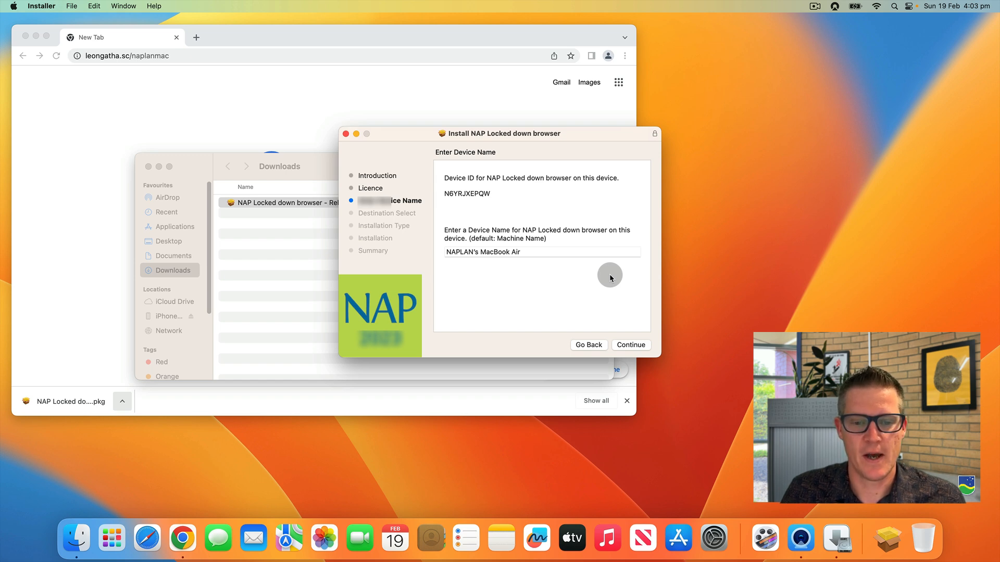
# Step: Keep the default device name and the Macintosh HD destination, and start the standard installation
pyautogui.click(631, 345)
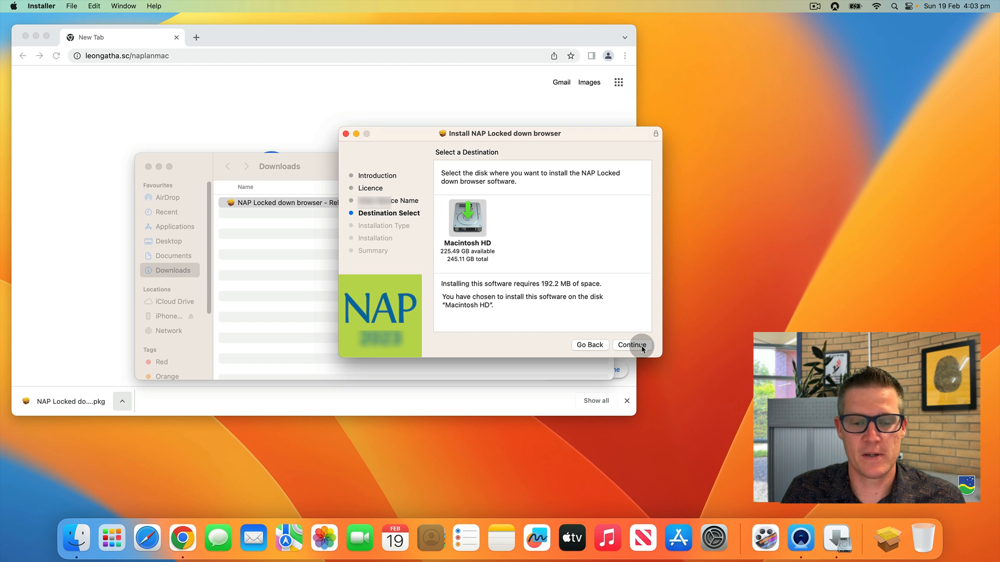
pyautogui.click(633, 345)
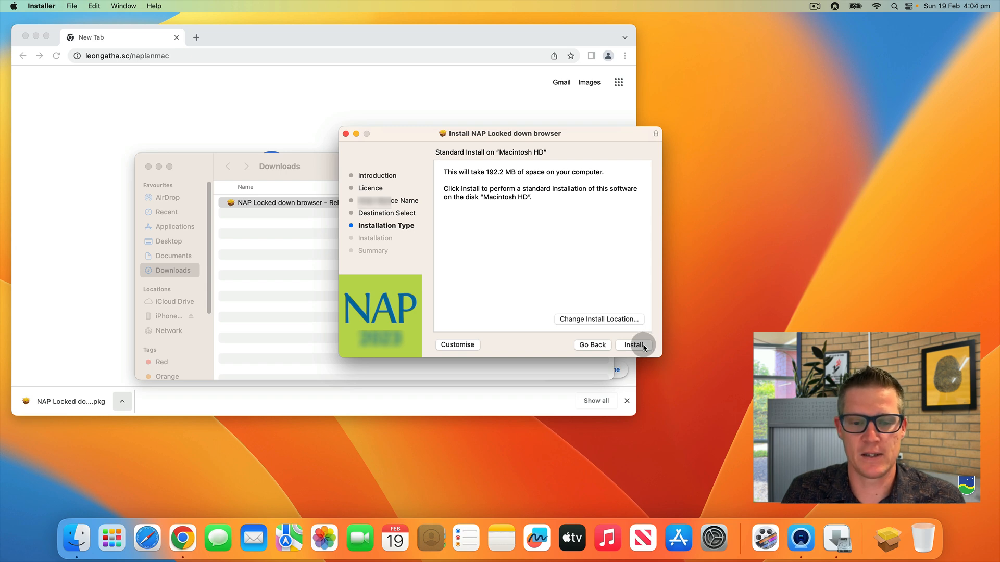
pyautogui.click(644, 347)
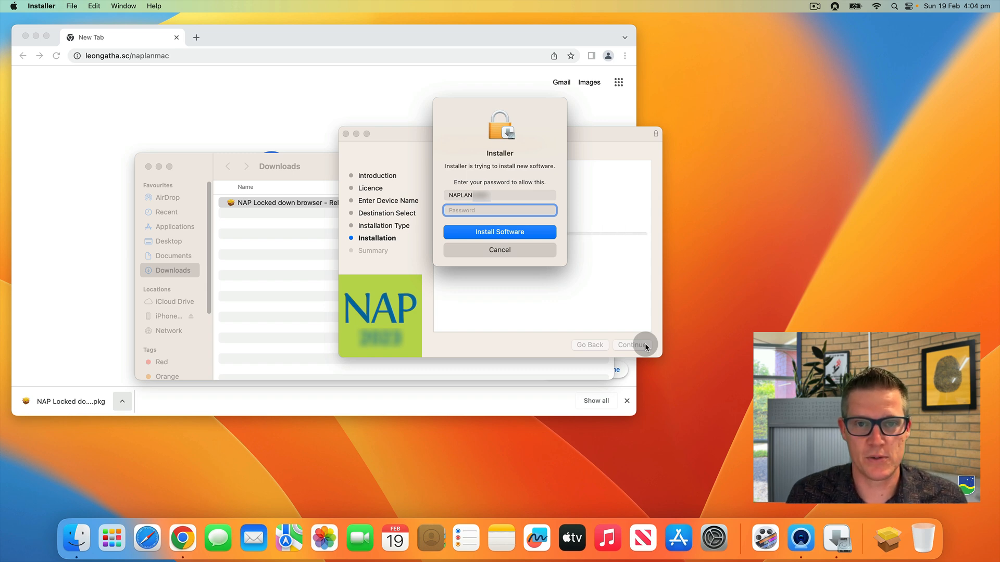
# Step: Authorise the software installation with the account password and allow Installer to access the Downloads folder
pyautogui.write('••••')
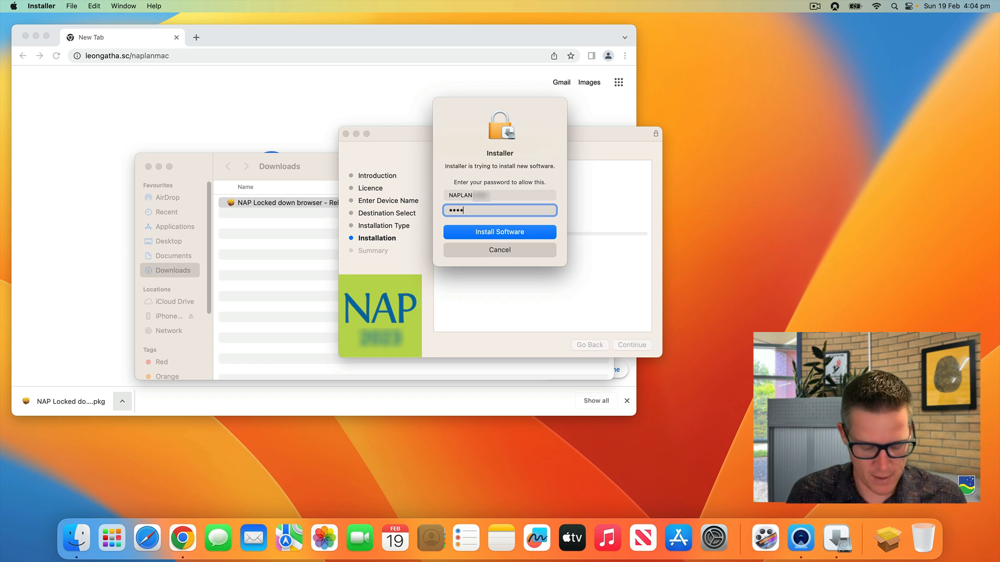
pyautogui.write('•••••')
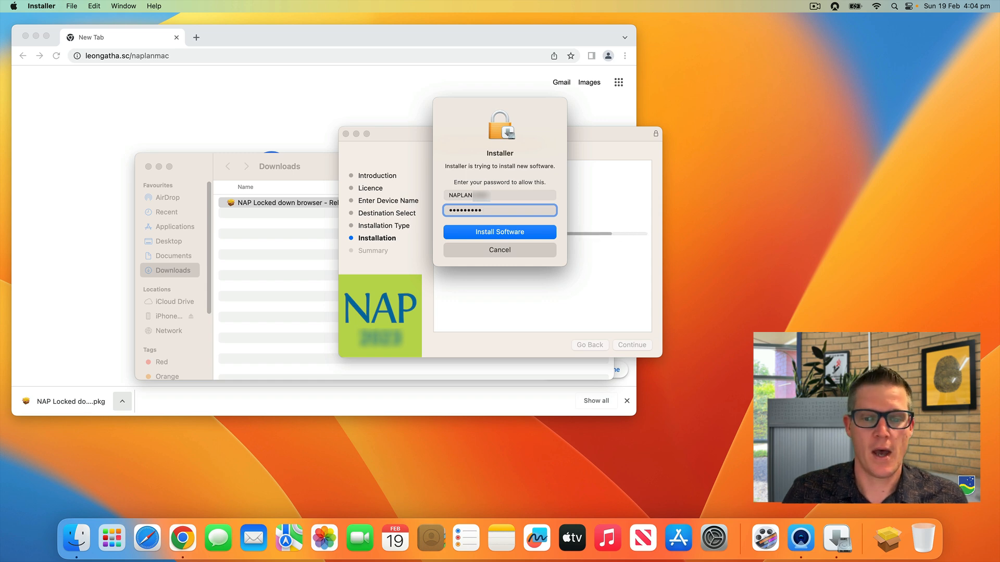
pyautogui.write('•')
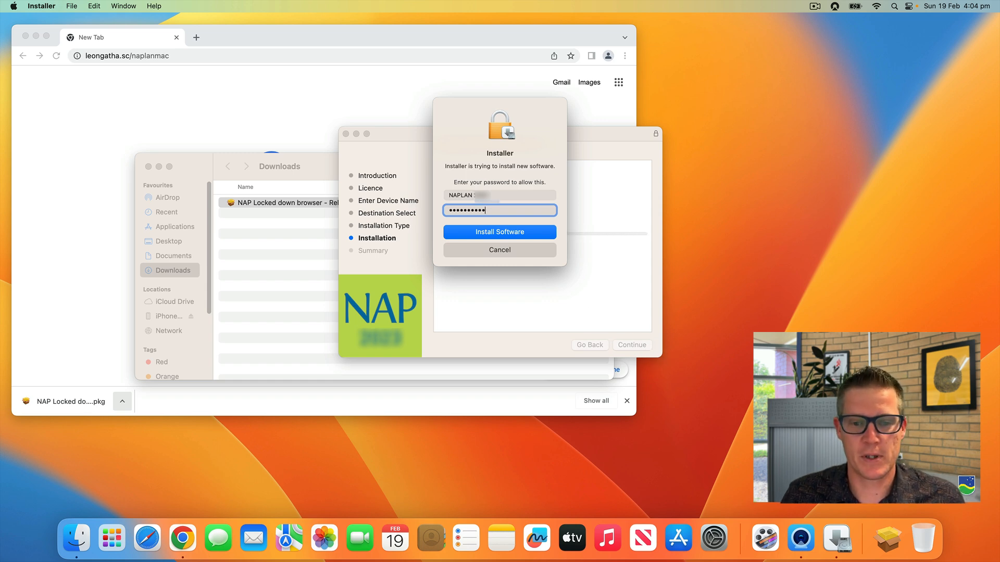
pyautogui.click(534, 232)
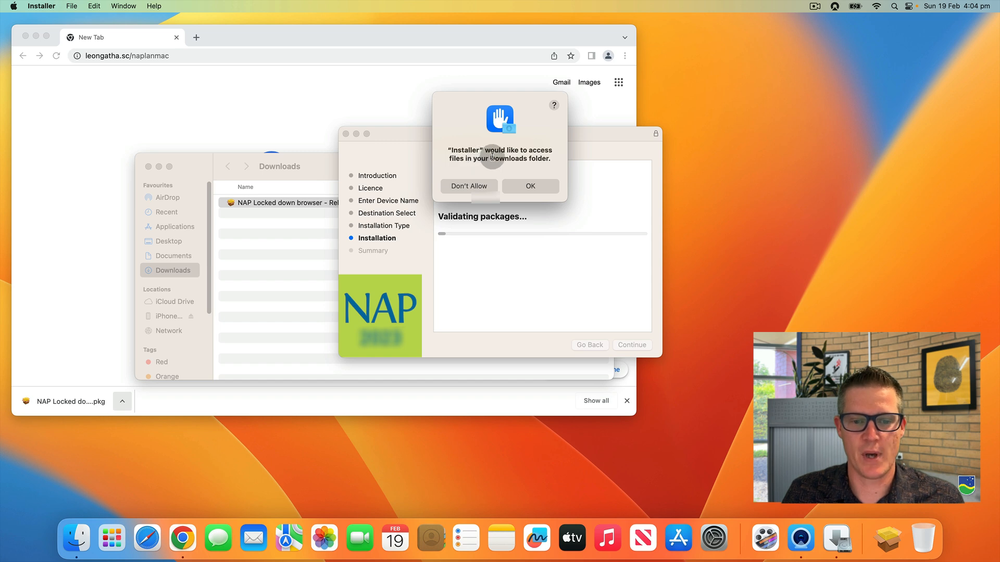
pyautogui.click(546, 190)
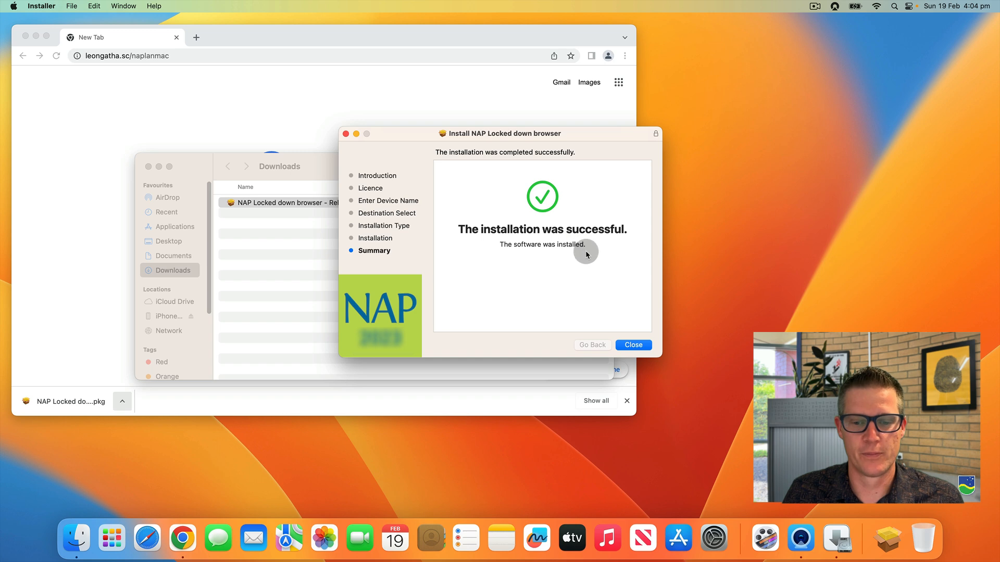
# Step: Close the NAP Locked down browser installer and move its package to the Bin
pyautogui.click(642, 347)
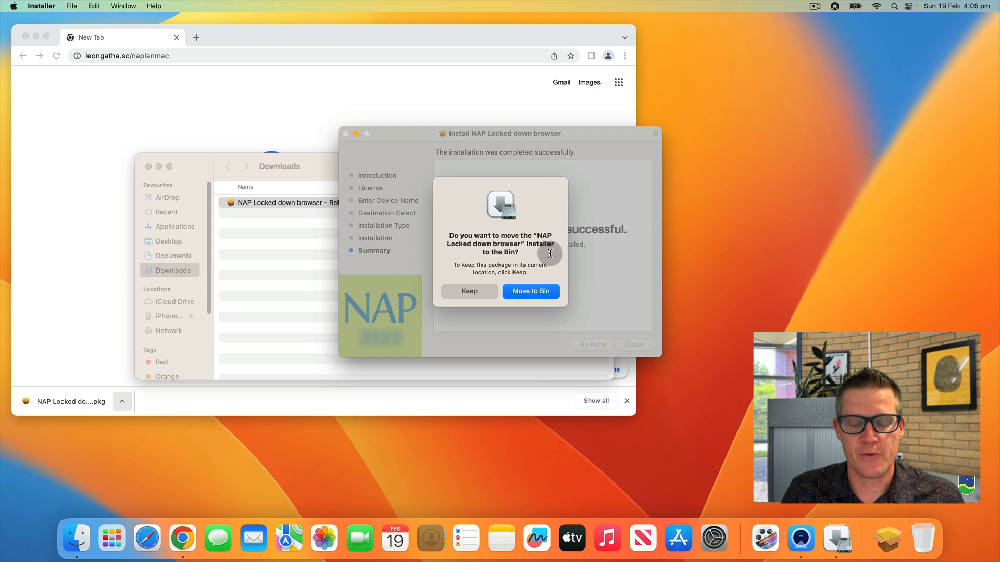
pyautogui.click(542, 292)
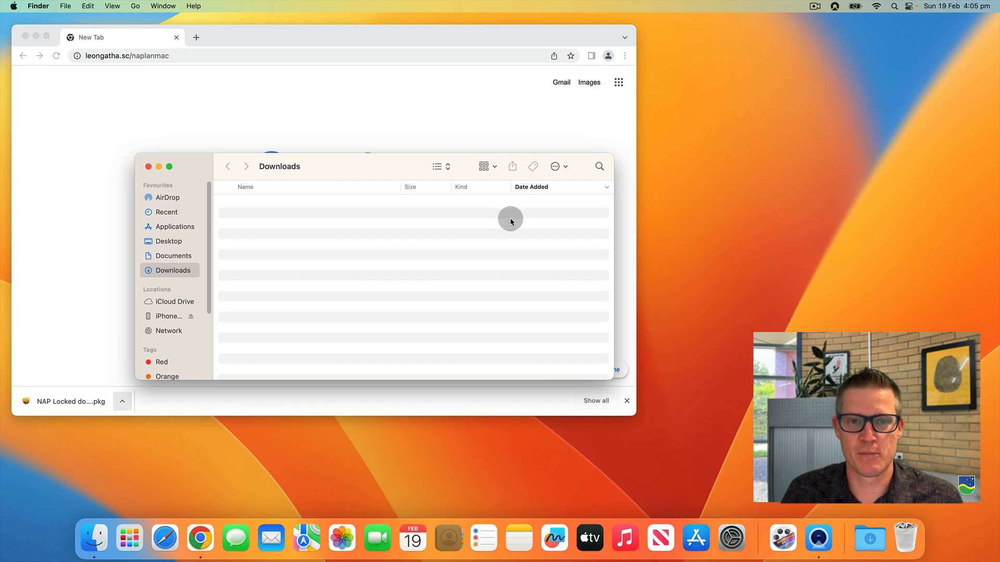
# Step: Open the Privacy & Security settings in System Settings
pyautogui.click(14, 6)
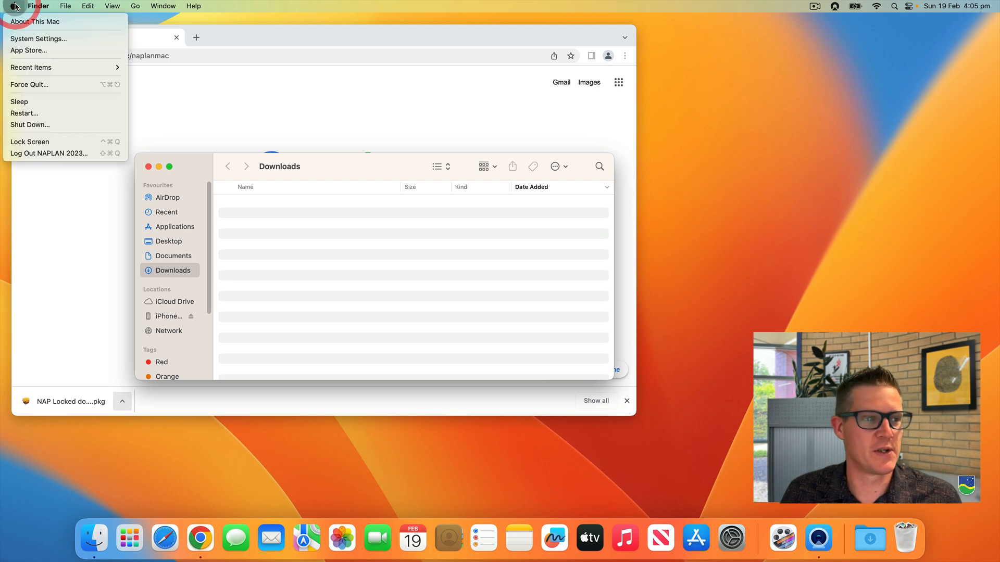
pyautogui.click(85, 39)
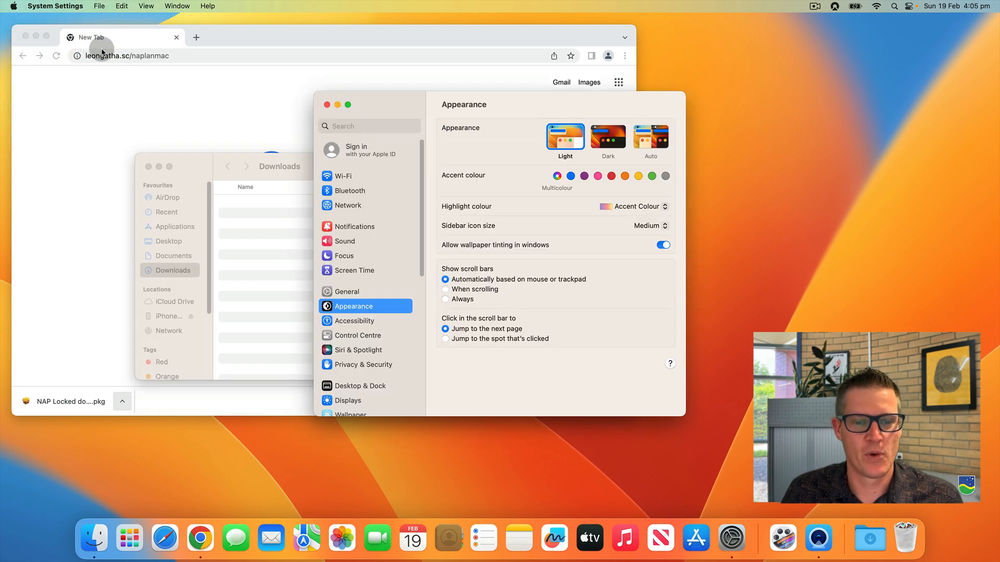
pyautogui.scroll(-2, 384, 312)
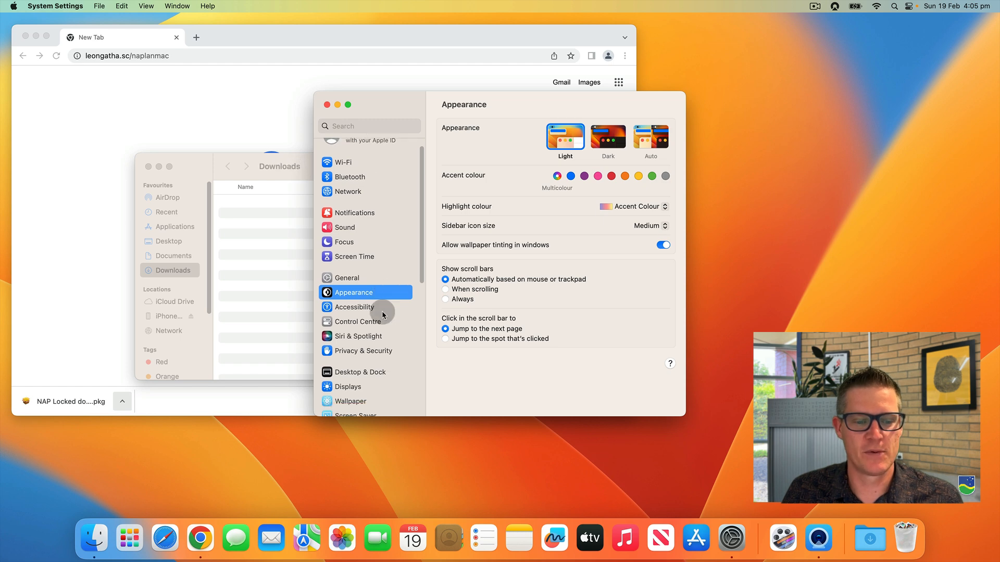
pyautogui.scroll(-3, 383, 314)
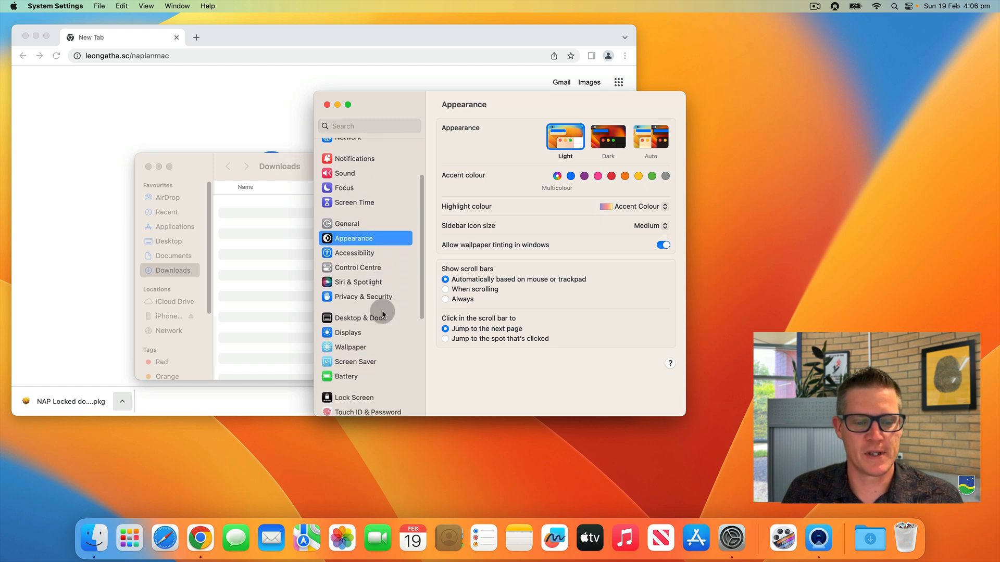
pyautogui.scroll(-1, 382, 315)
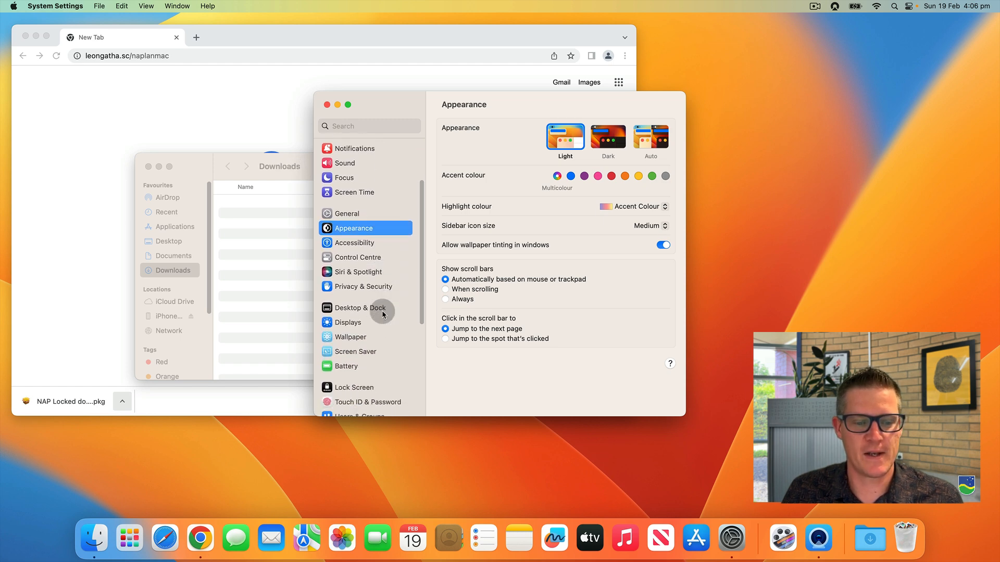
pyautogui.click(354, 288)
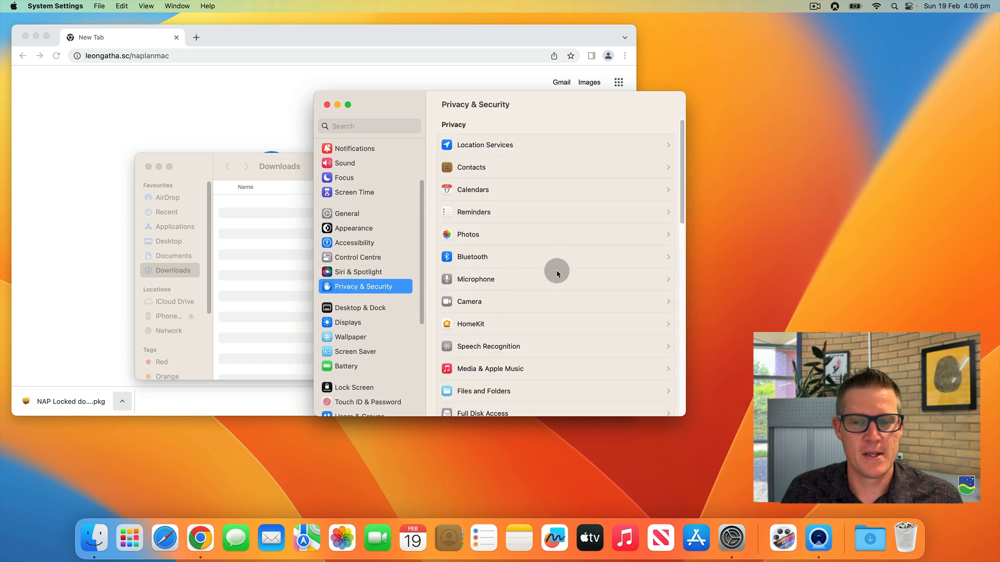
# Step: Open the Full Disk Access settings, start adding an application and unlock the settings with the account password
pyautogui.scroll(-2, 546, 250)
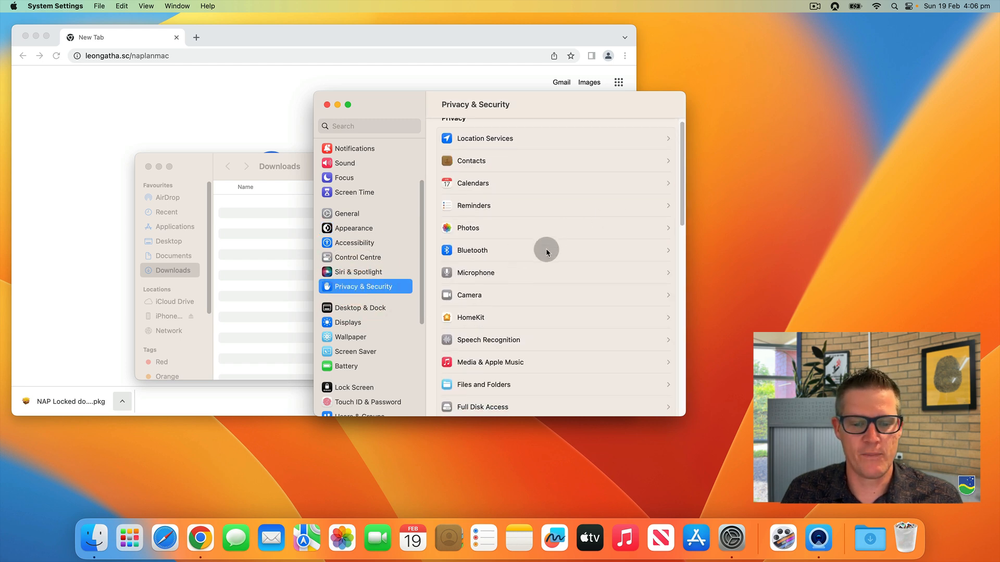
pyautogui.scroll(-3, 544, 256)
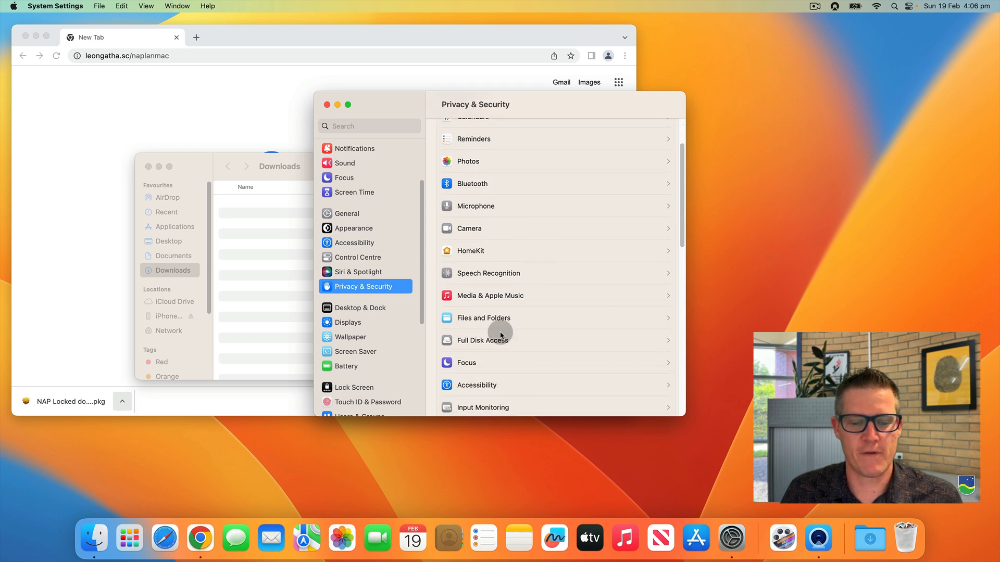
pyautogui.click(532, 340)
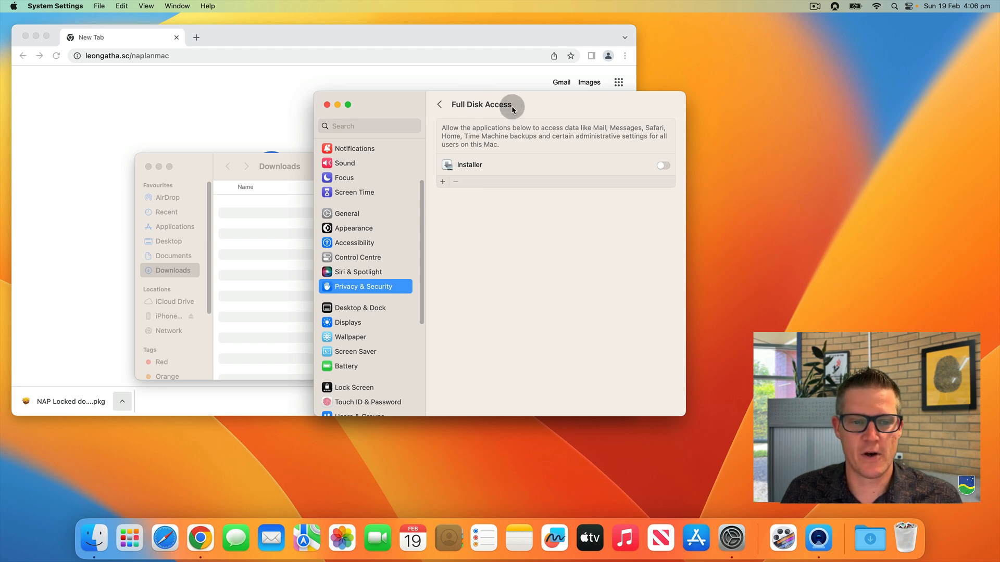
pyautogui.click(444, 182)
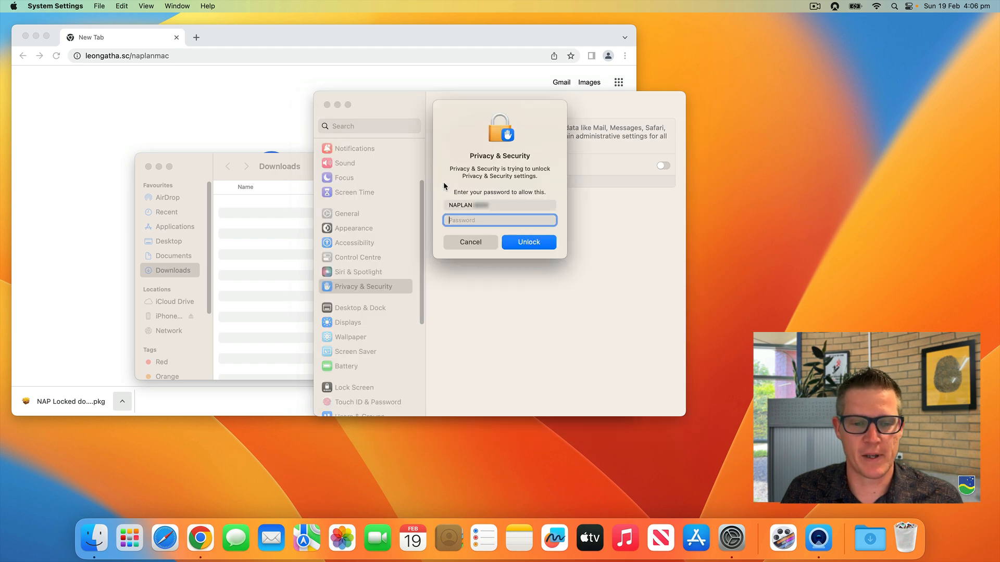
pyautogui.click(450, 189)
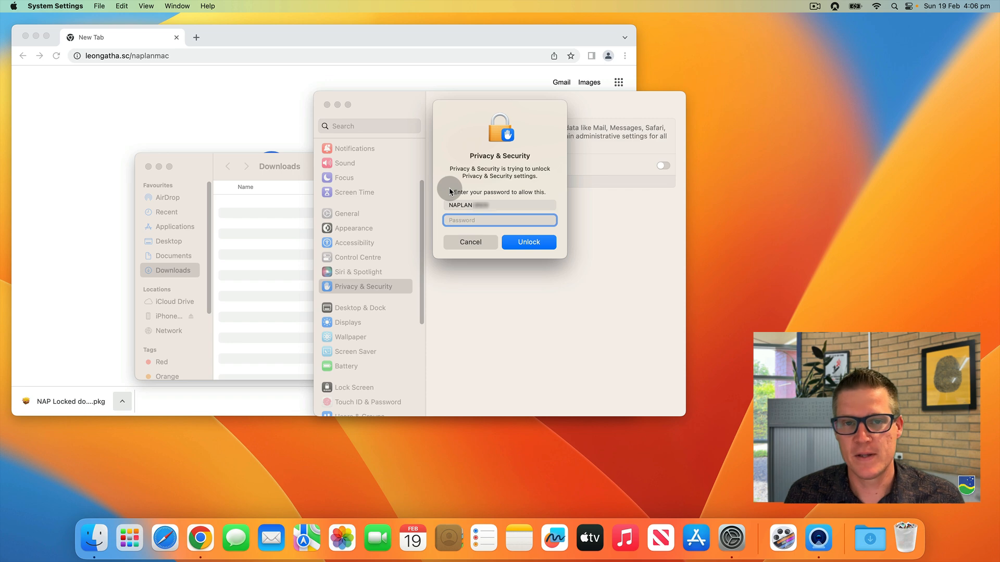
pyautogui.write('••••••••')
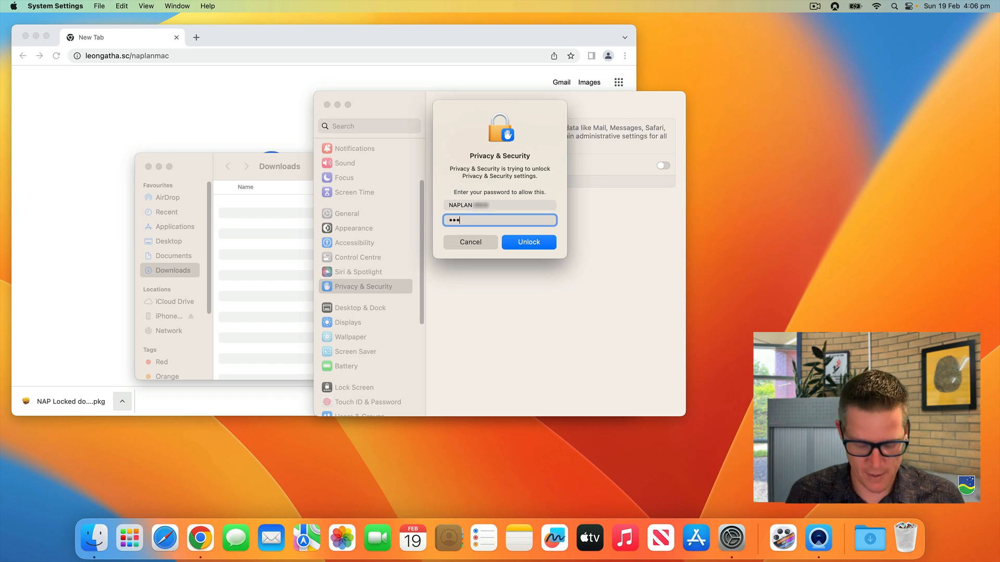
pyautogui.write('••')
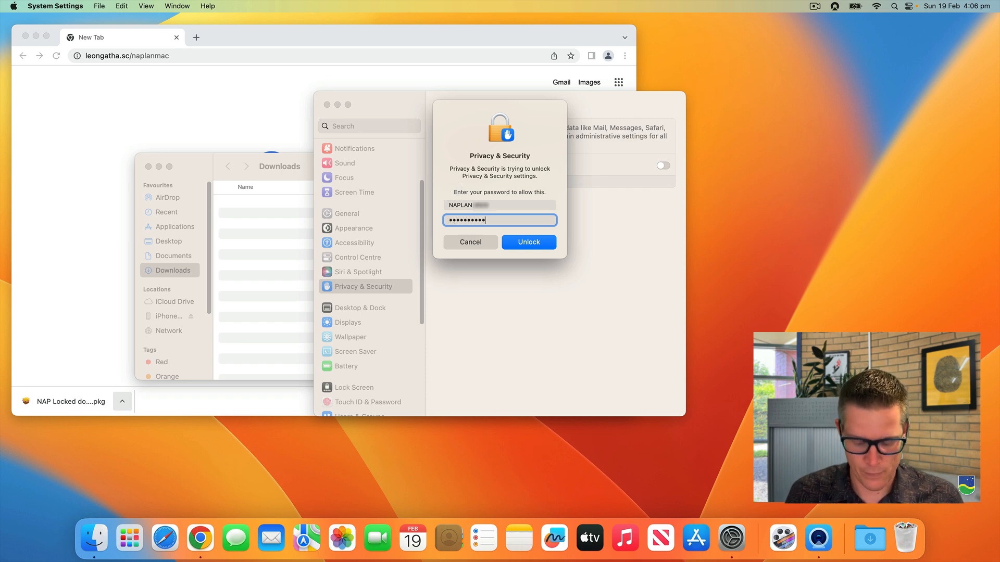
pyautogui.click(536, 247)
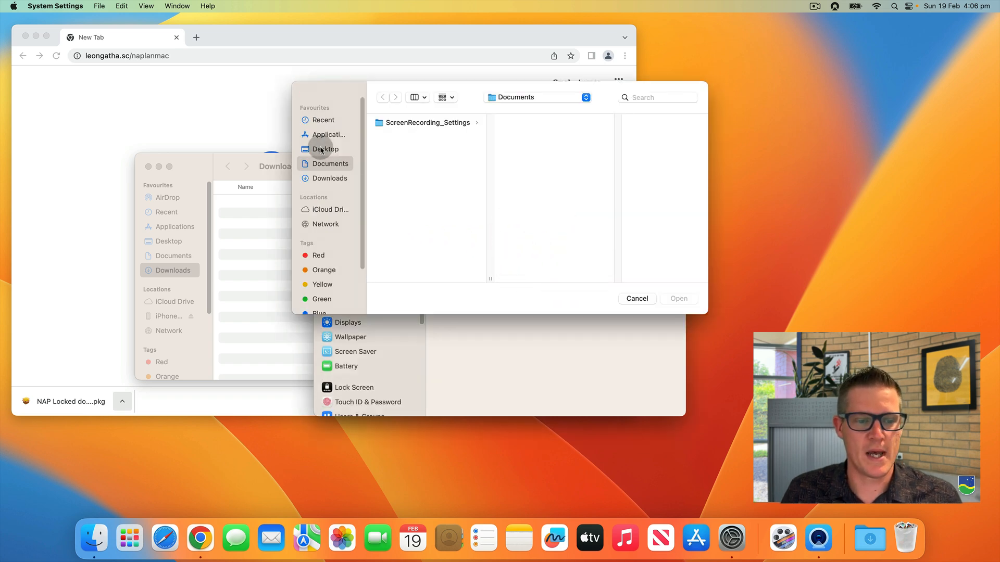
# Step: Add NAP Locked down browser from the Applications folder to the Full Disk Access list and close System Settings
pyautogui.click(319, 137)
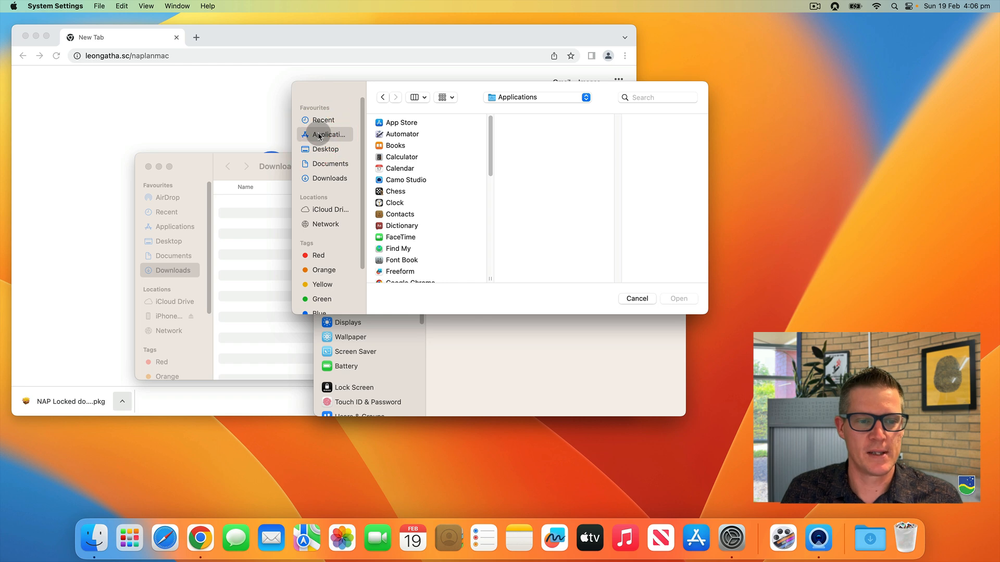
pyautogui.moveTo(489, 139); pyautogui.dragTo(489, 186)
pyautogui.click(405, 232)
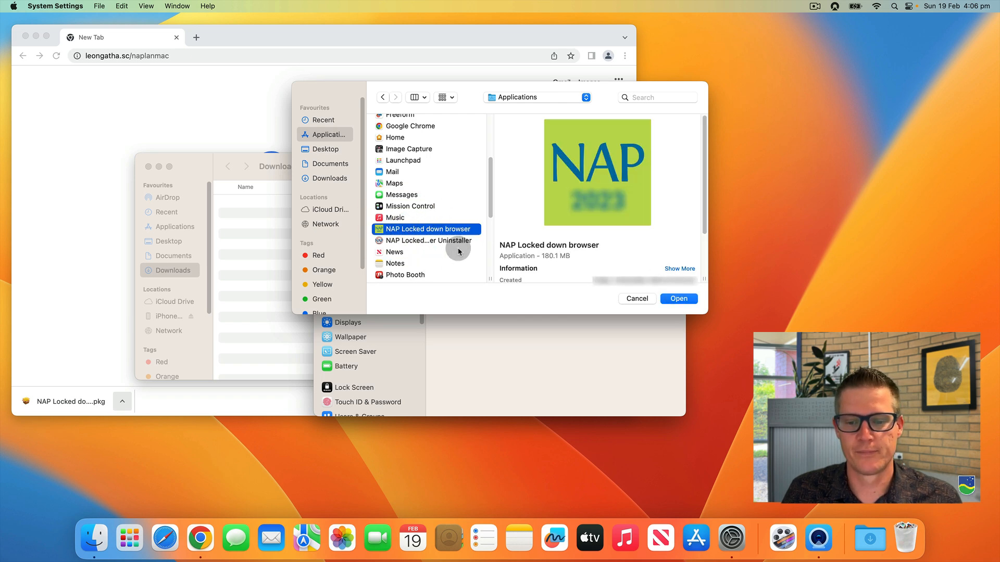
pyautogui.click(682, 301)
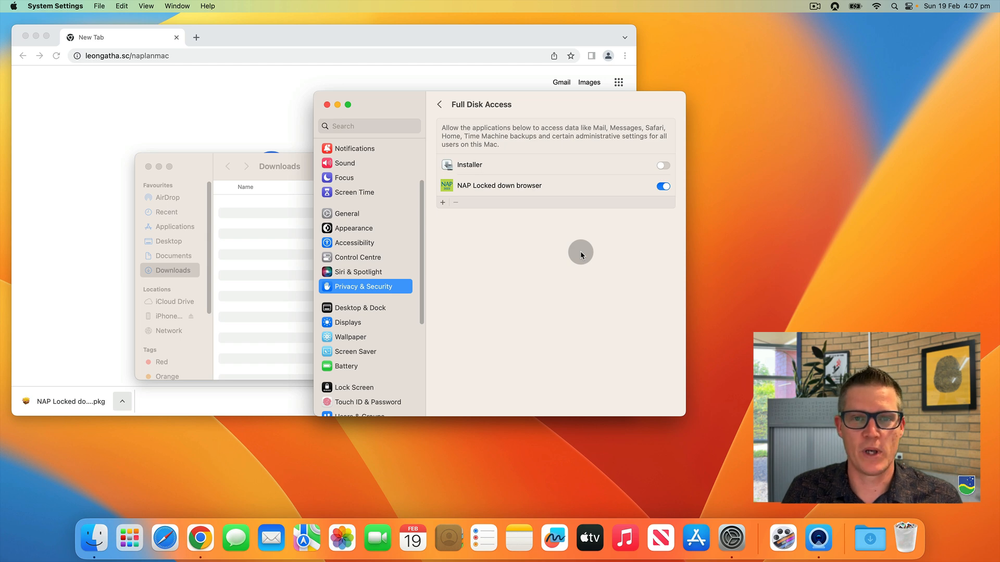
pyautogui.click(327, 105)
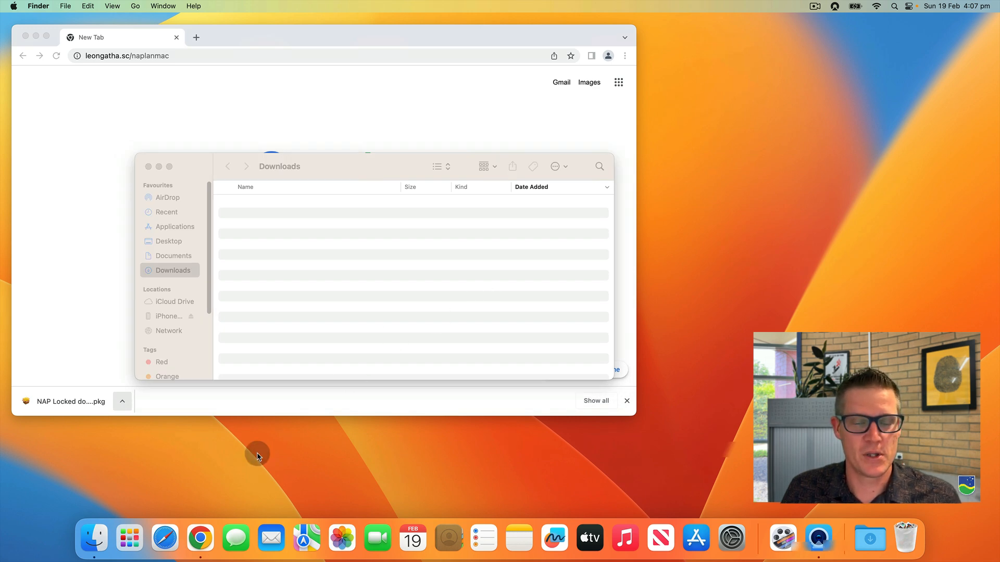
# Step: Launch the NAP Locked down browser and agree to close the listed prohibited applications
pyautogui.click(129, 537)
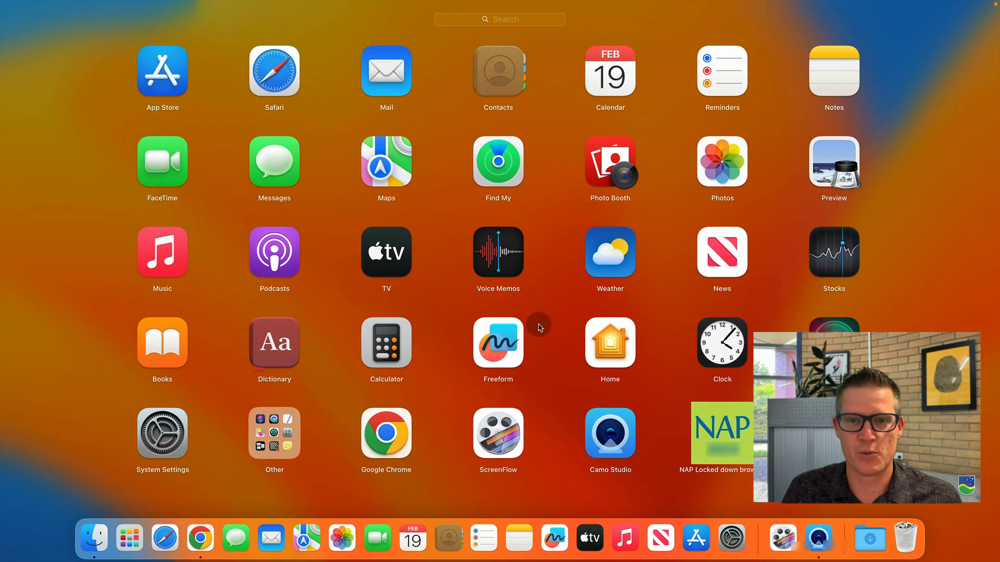
pyautogui.click(723, 425)
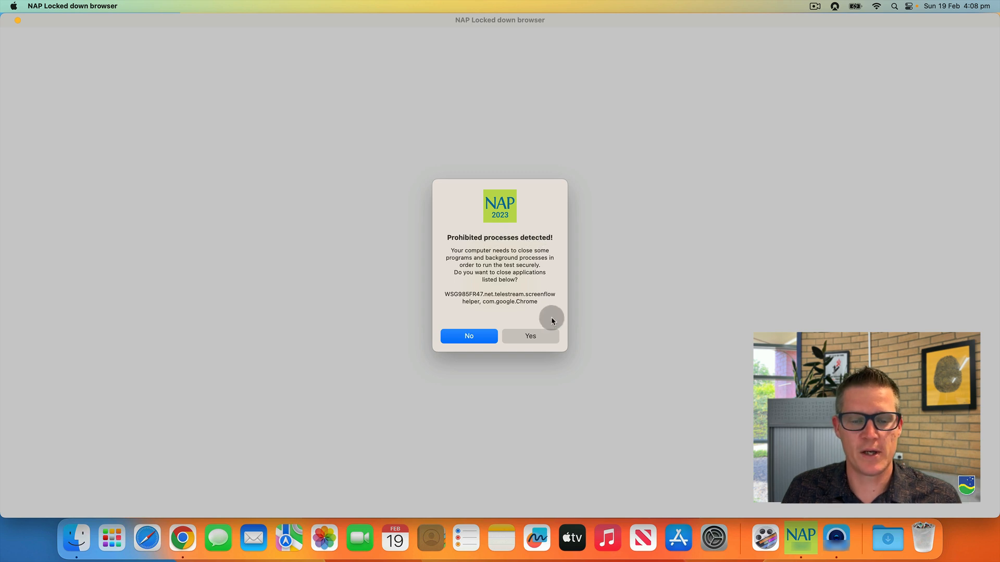
pyautogui.click(521, 336)
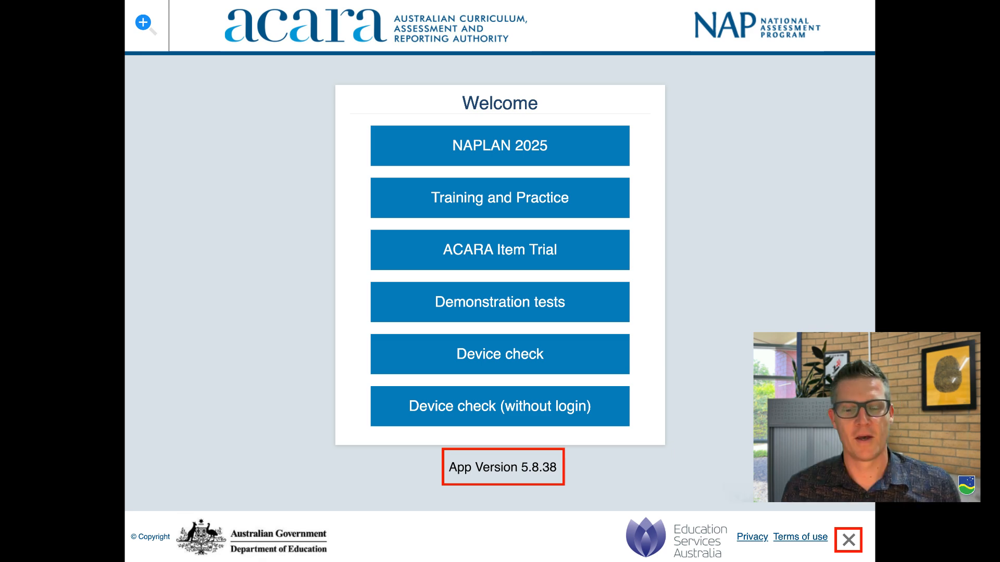